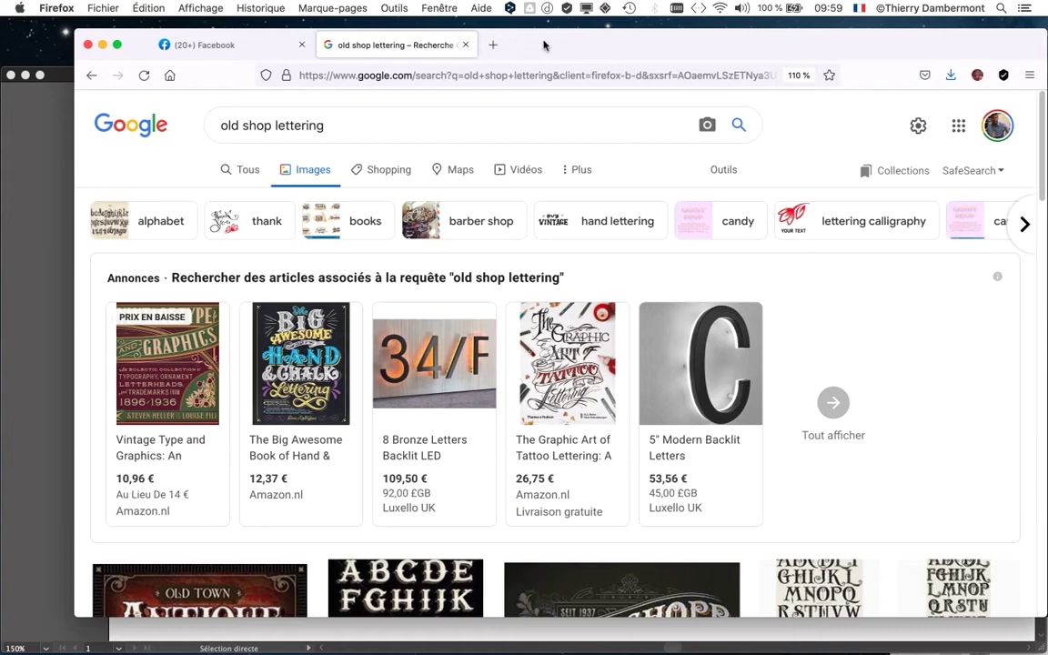
Move the Firefox window slightly and enlarge it to show more 'old shop lettering' results
drag(545, 44, 476, 36)
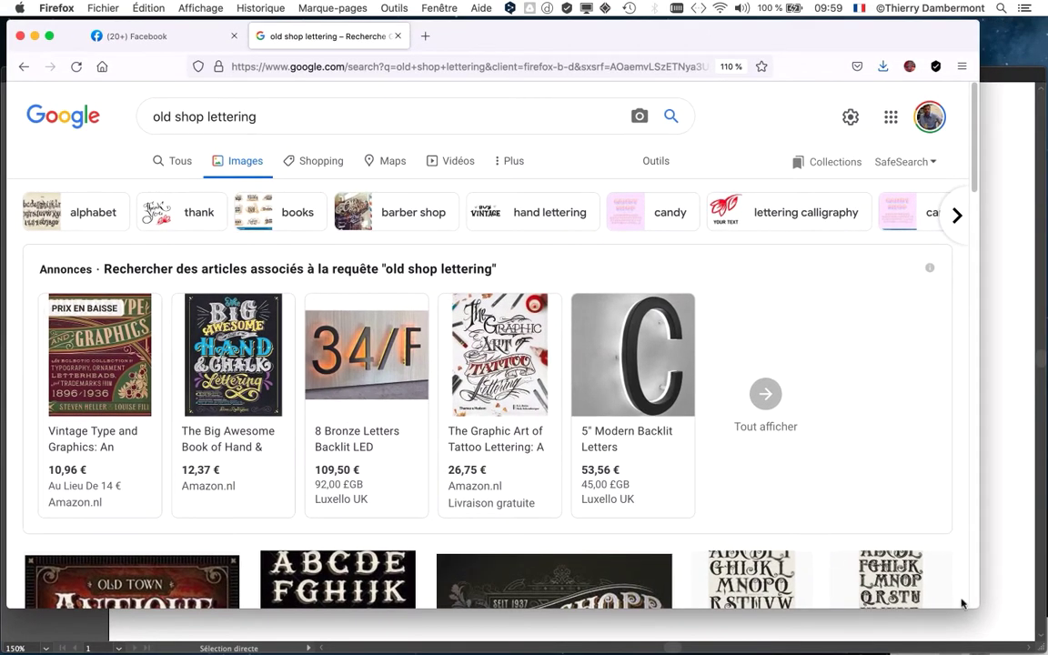
drag(976, 605, 1034, 620)
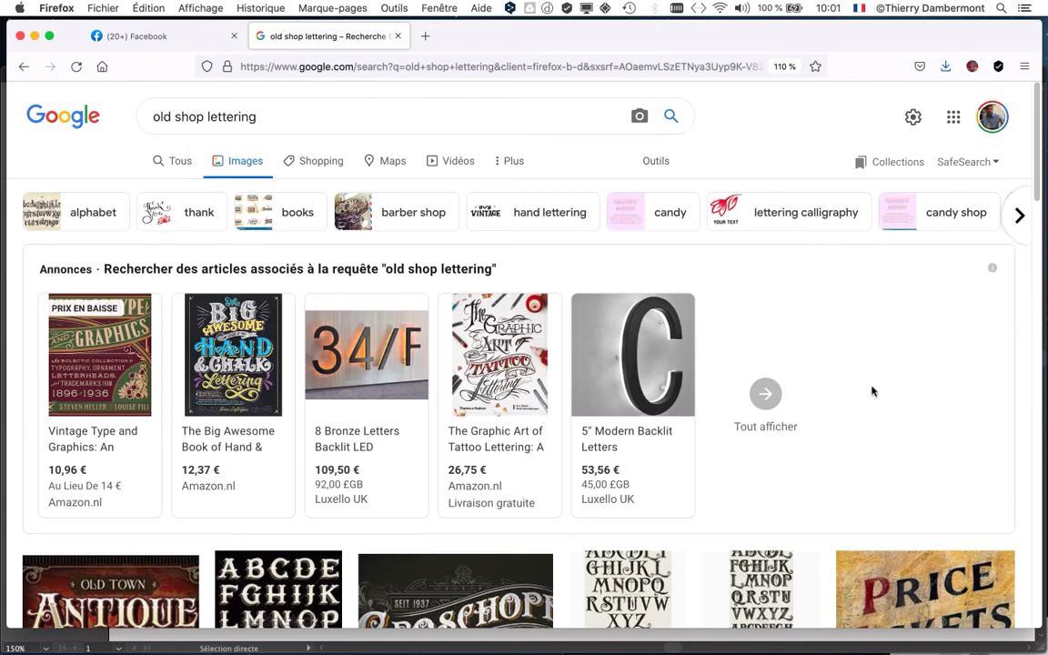
Briefly preview the black alphabet image, then open the Groschopp 'Der Friseur' sign preview
scroll(870, 389, down, 5)
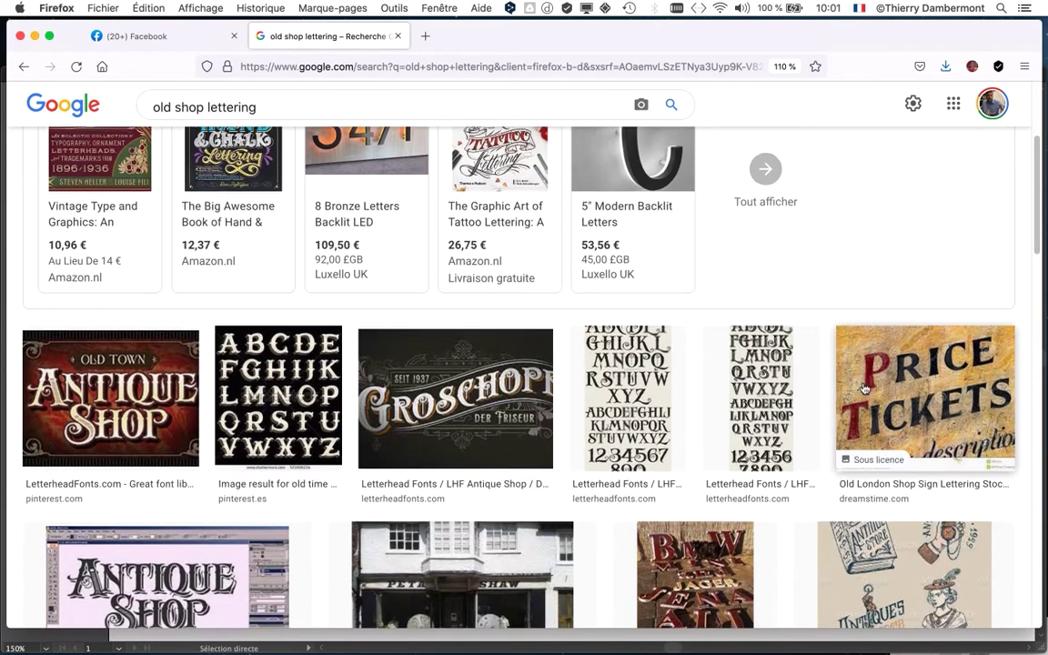
click(263, 342)
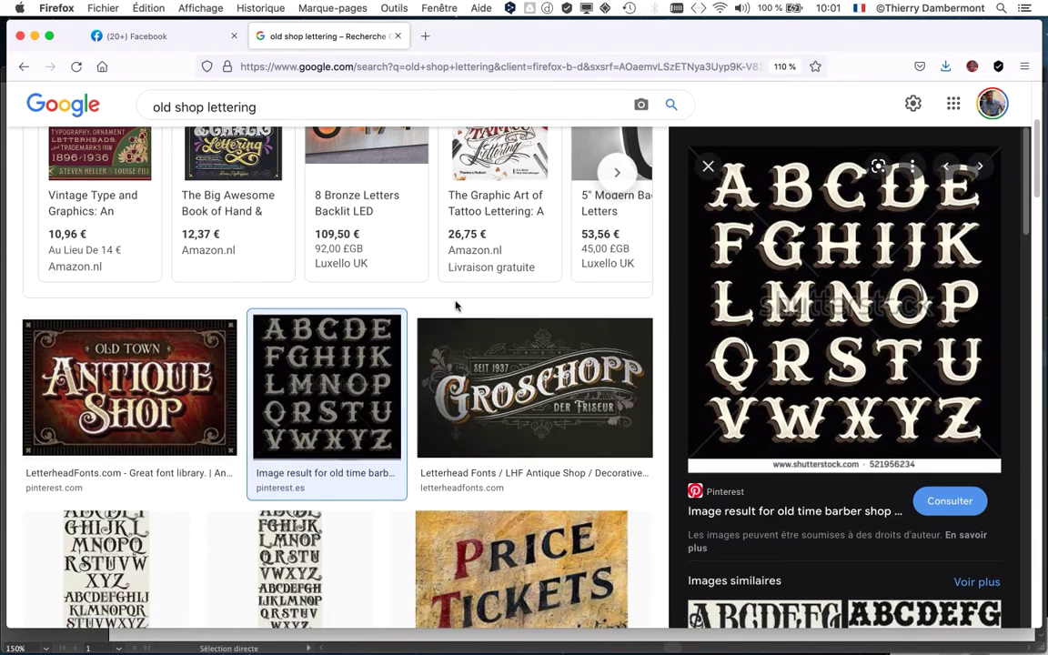
click(587, 293)
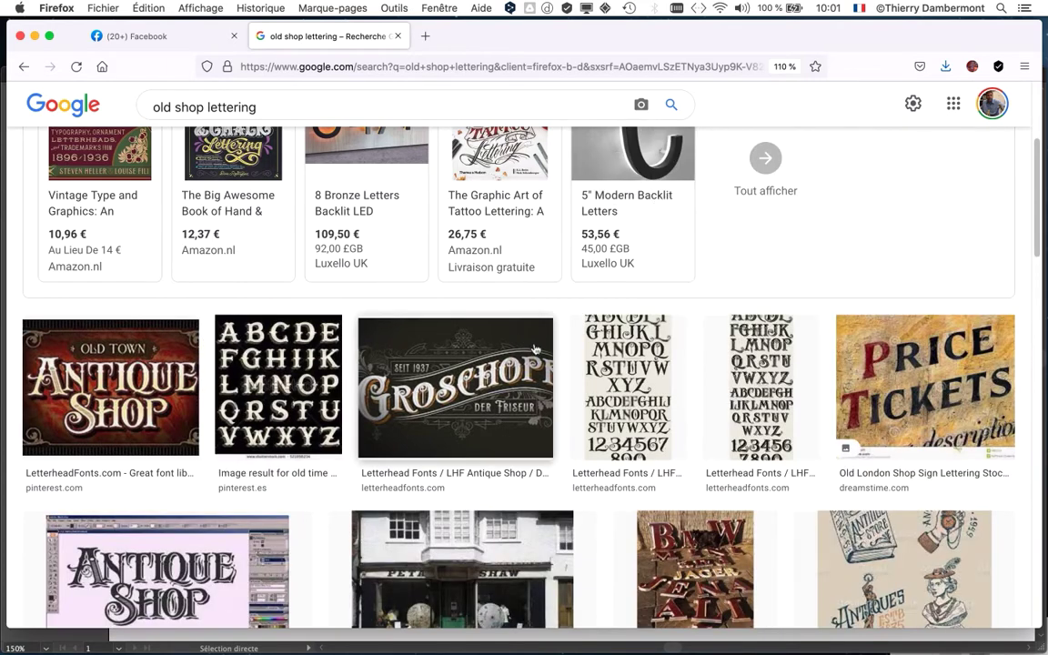
click(446, 353)
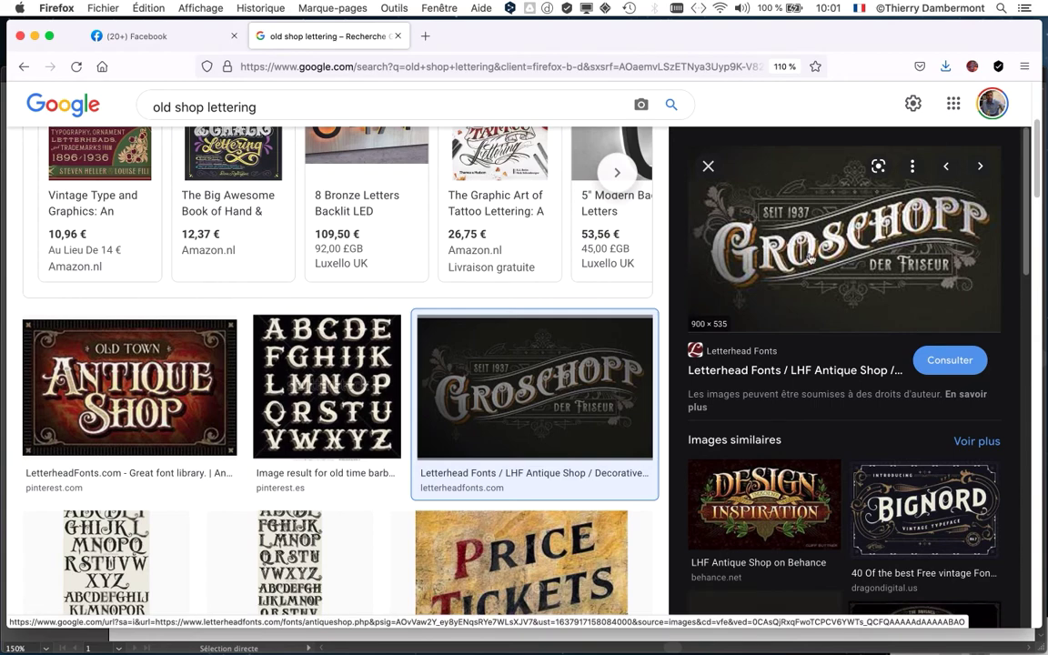
Hide the other app's windows and bring the browser back fully on screen
drag(905, 33, 530, 28)
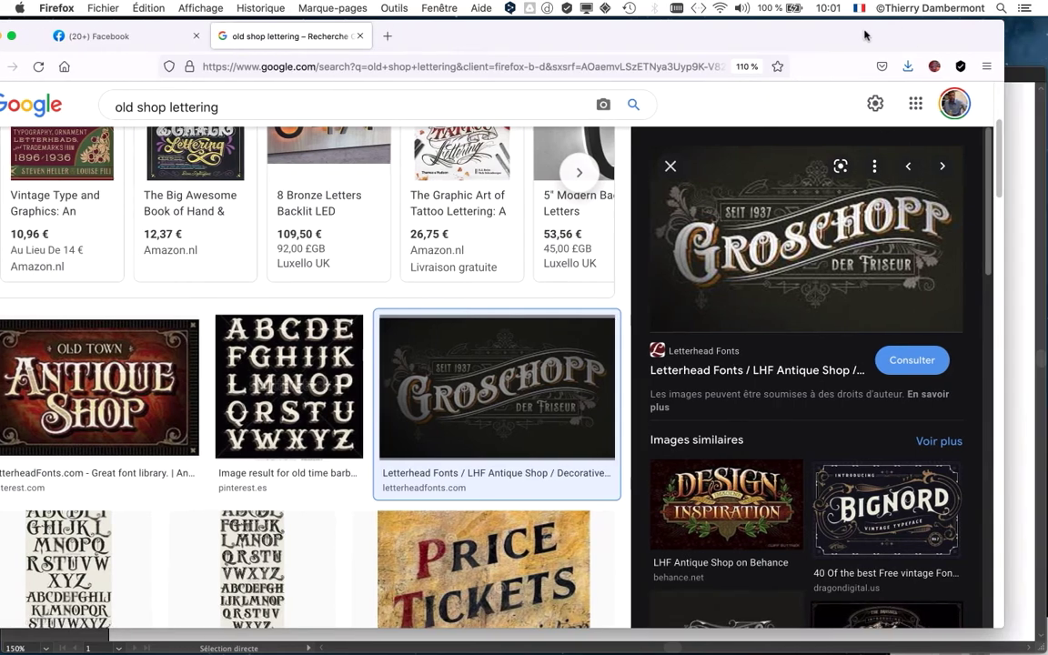
key(super+alt+h)
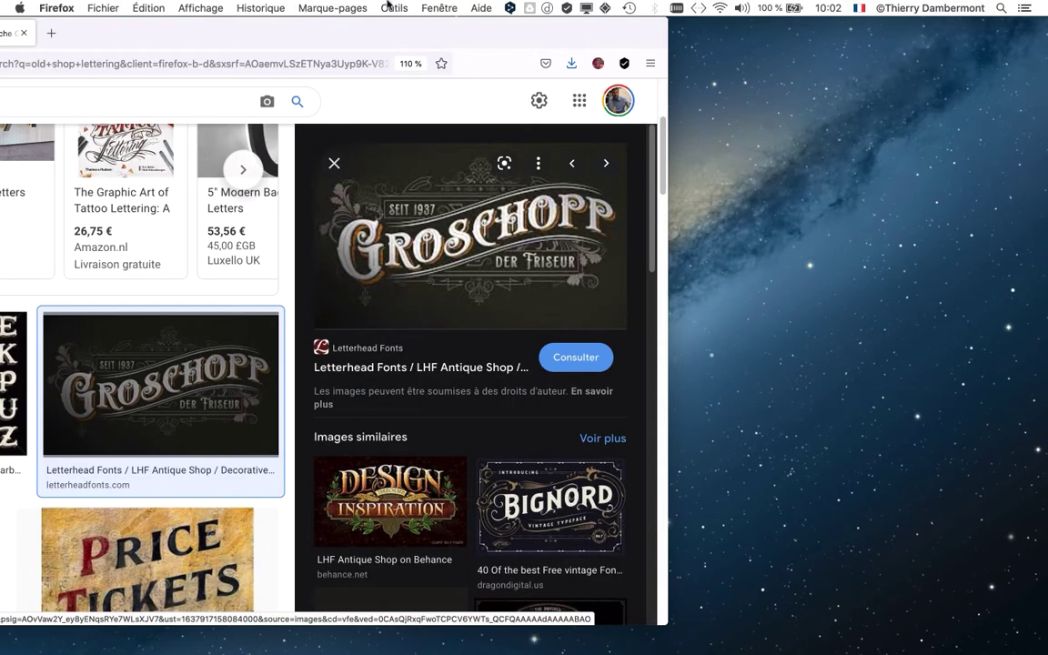
drag(389, 33, 777, 29)
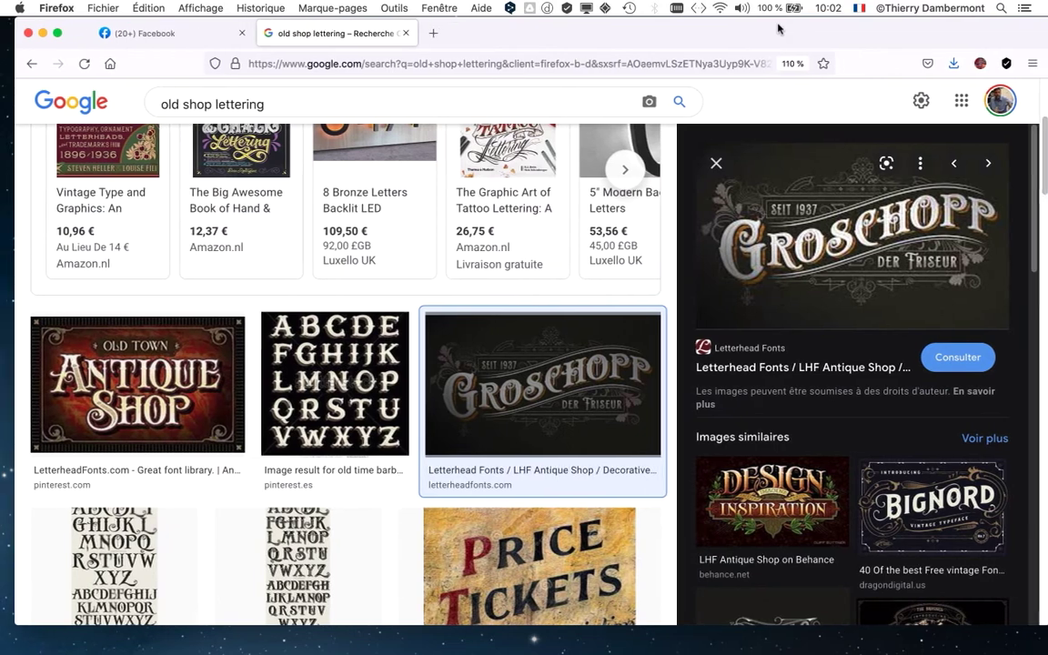
Zoom the Firefox window to full screen width
double_click(777, 29)
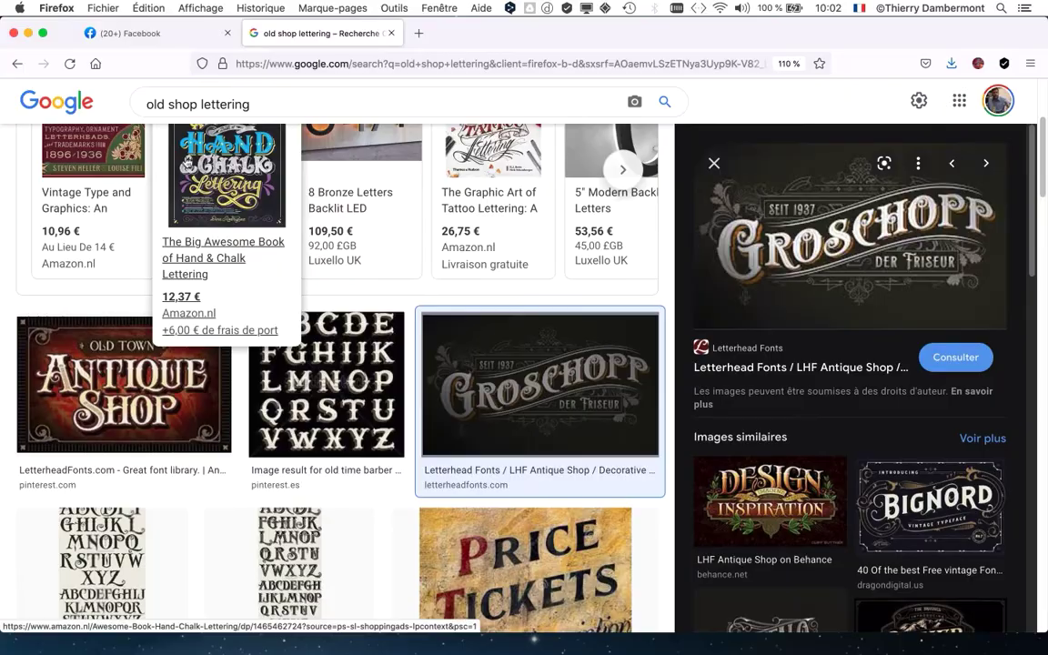
Open the 'Big Awesome Book of Hand & Chalk Lettering' Amazon ad
click(195, 156)
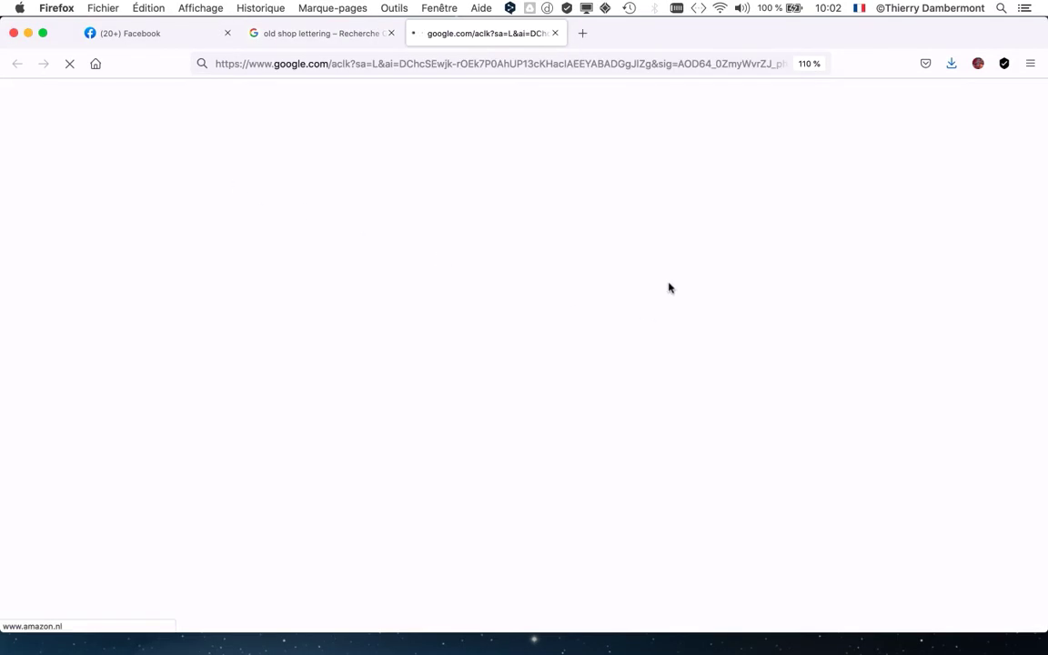
click(555, 33)
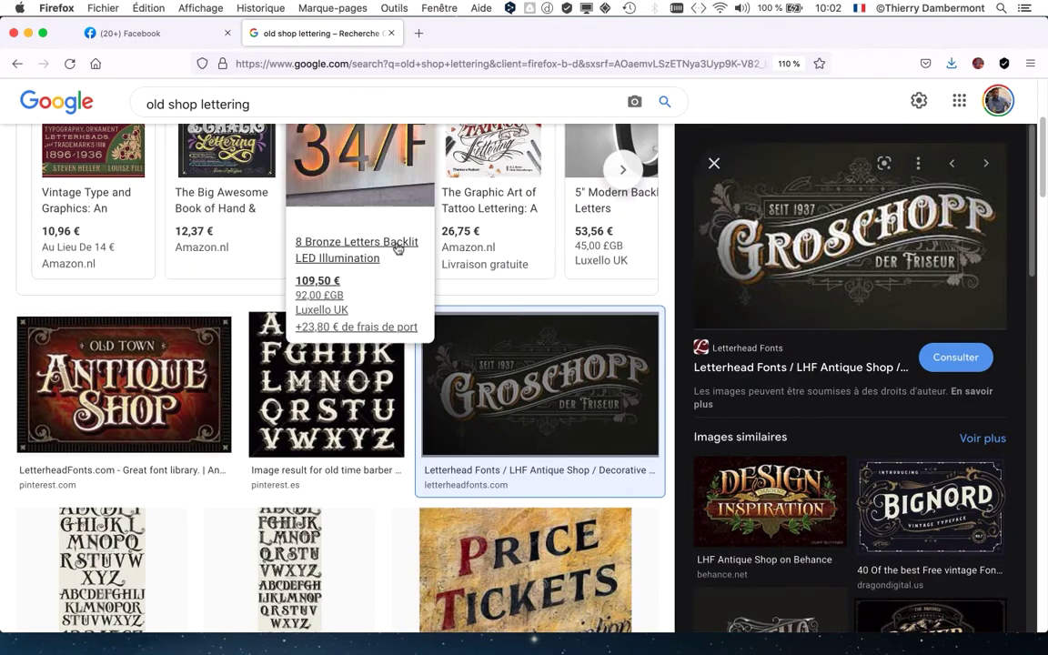
scroll(391, 238, up, 3)
click(226, 220)
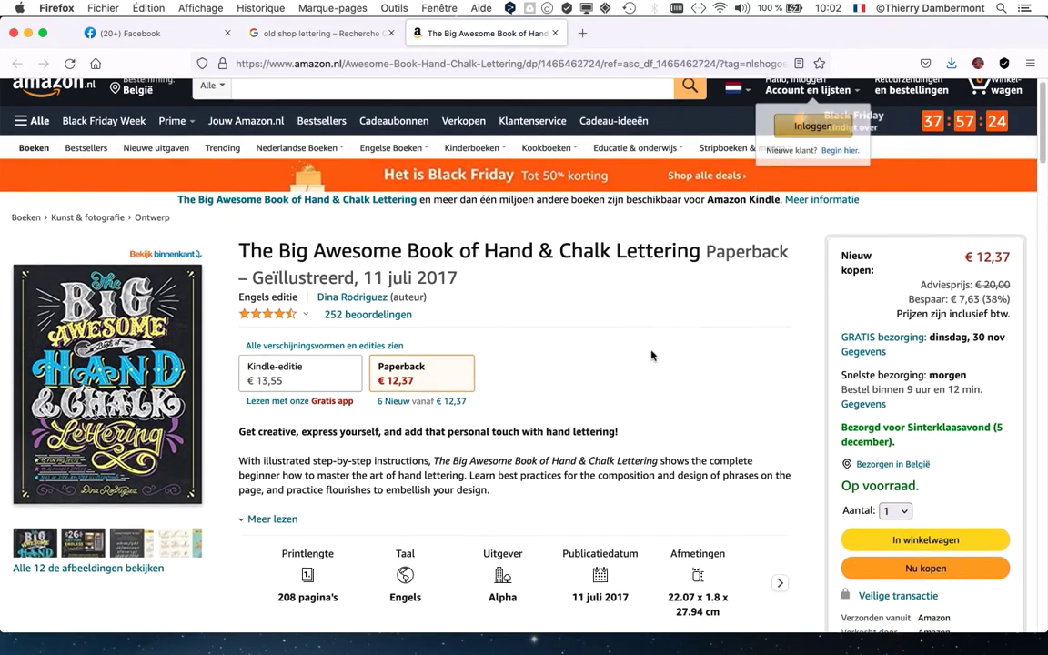
scroll(650, 354, down, 1)
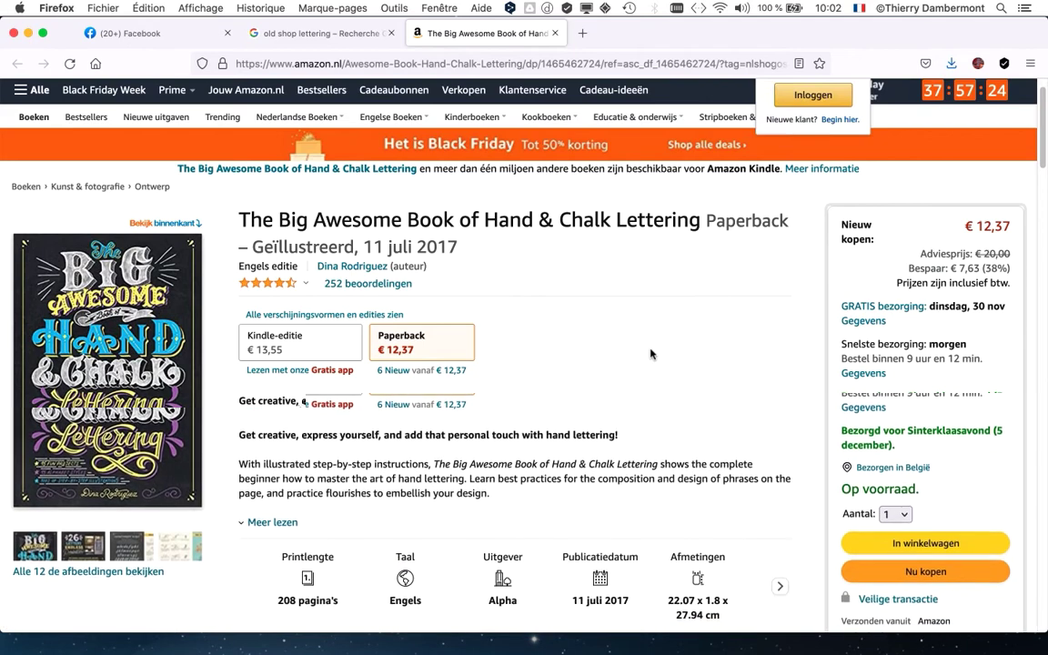